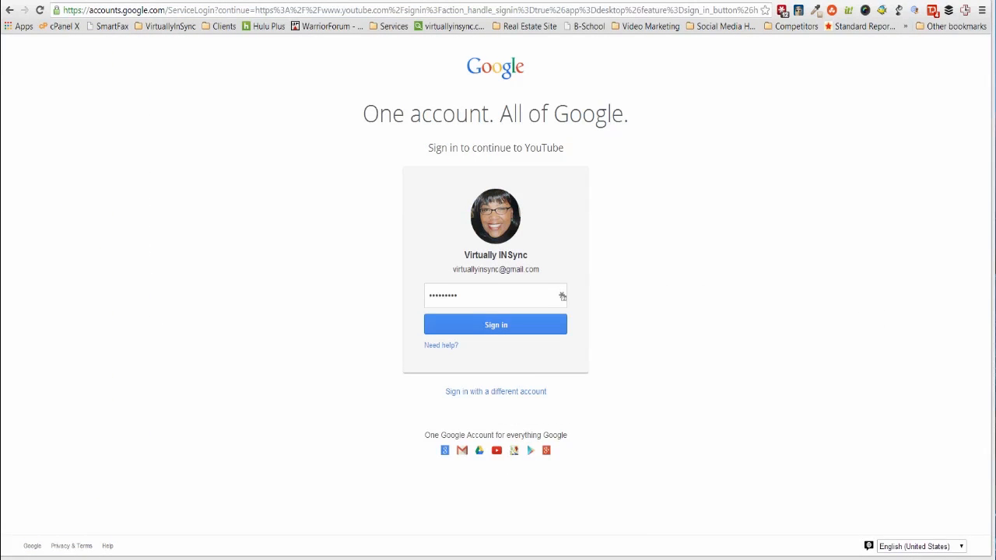
Submit the Google sign-in and land on the signed-in YouTube home page
click(496, 329)
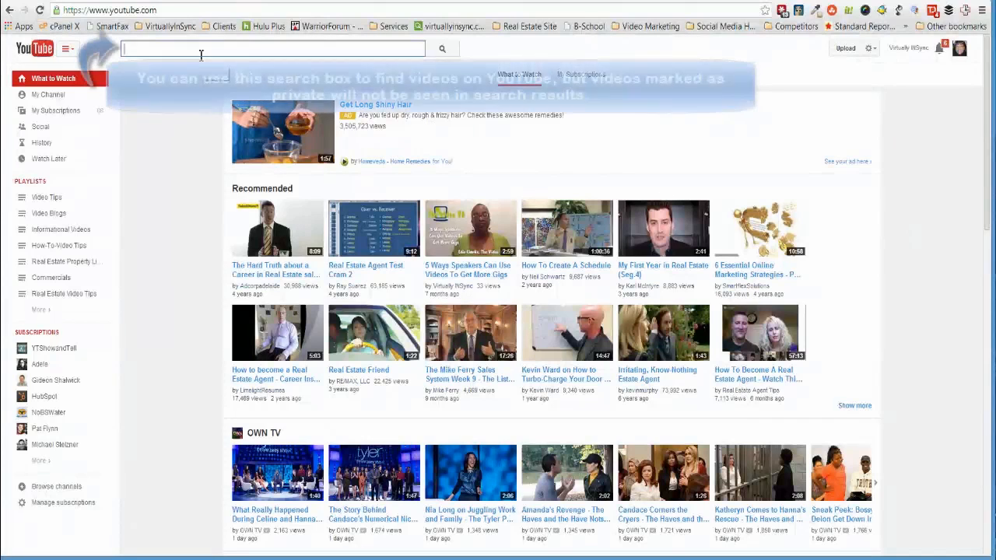
click(231, 55)
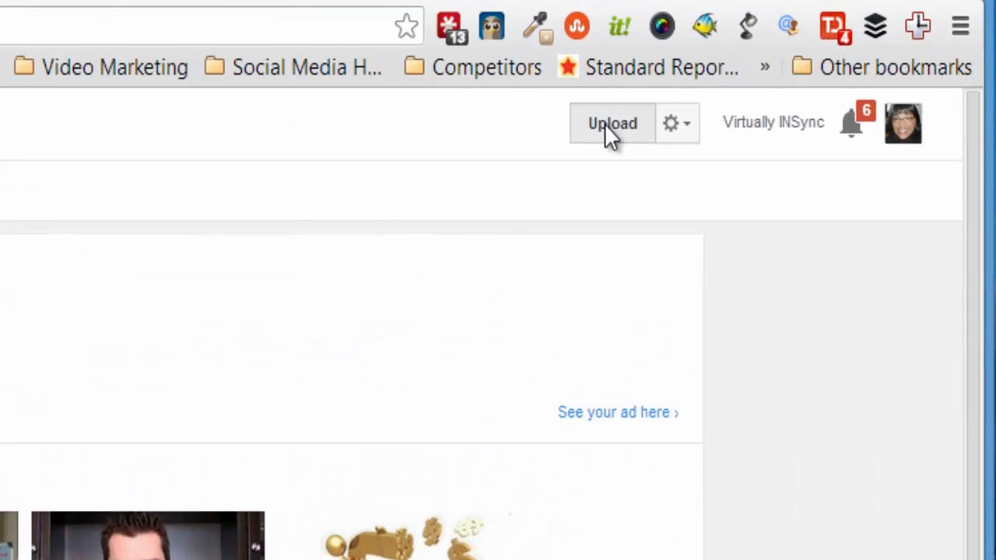
click(607, 126)
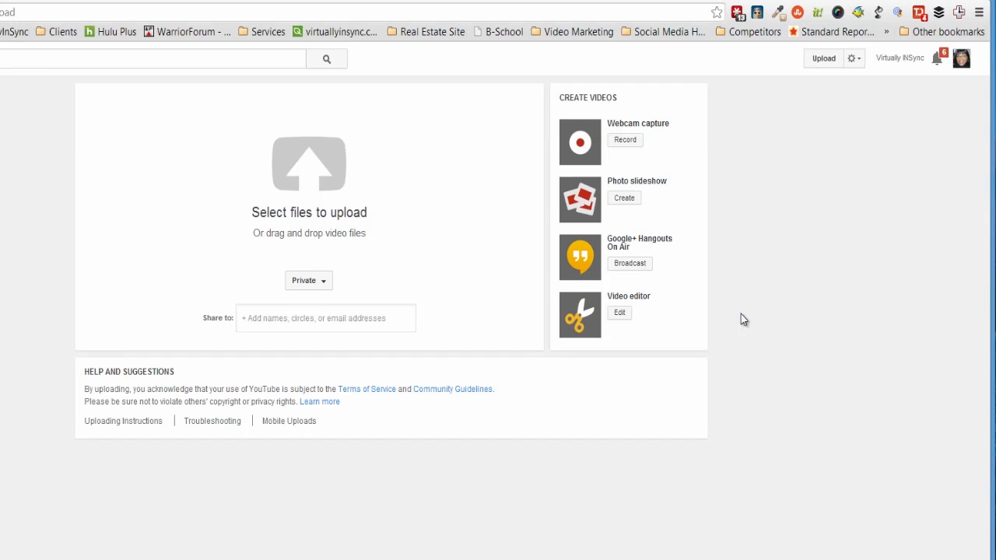
Review the upload privacy choices and keep the setting on Private
click(323, 281)
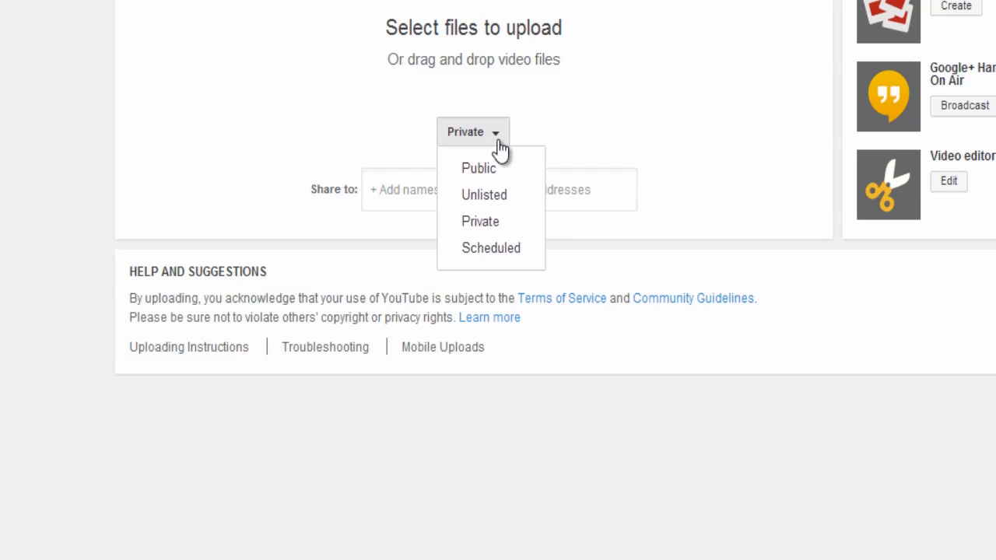
click(493, 223)
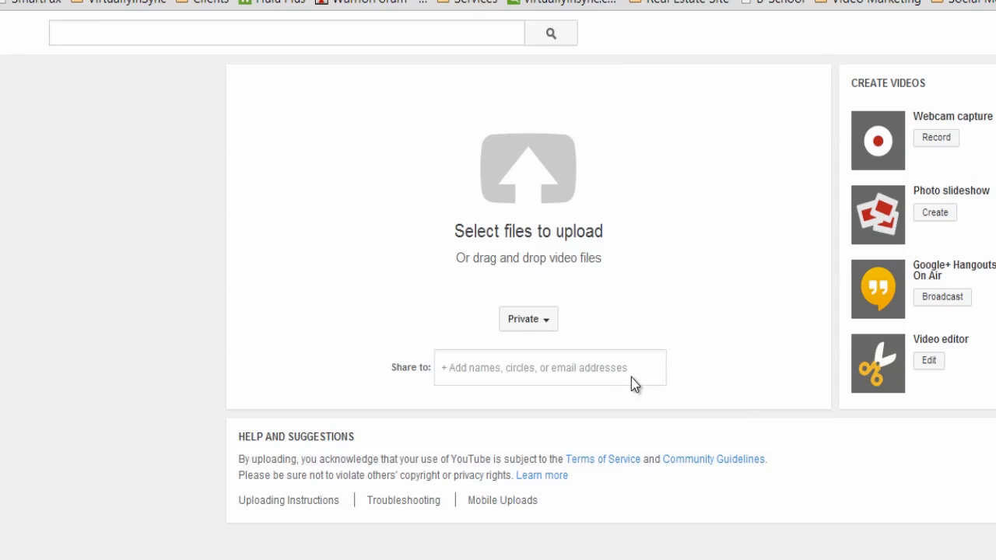
click(533, 183)
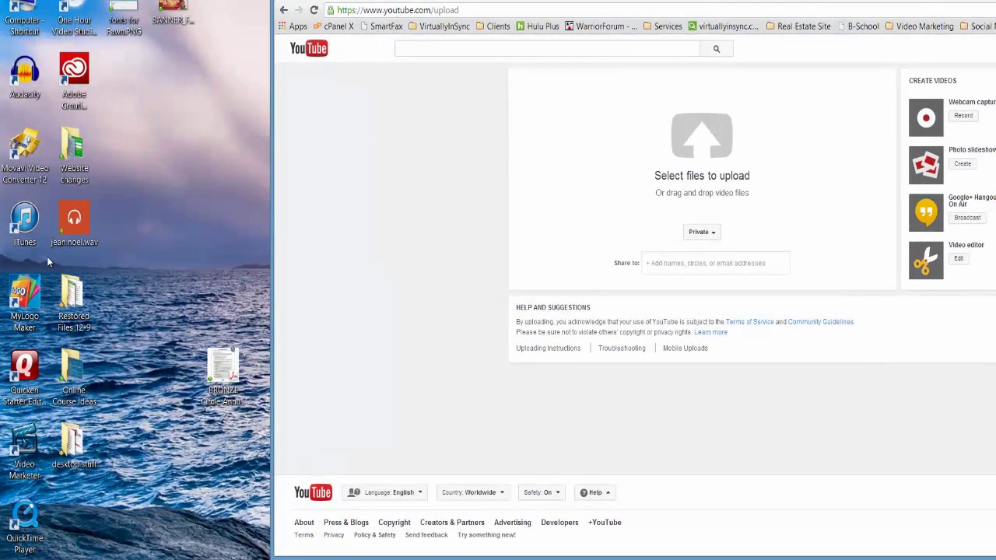
mouse_move(74, 220)
mouse_down()
mouse_move(716, 183)
mouse_move(124, 221)
mouse_up()
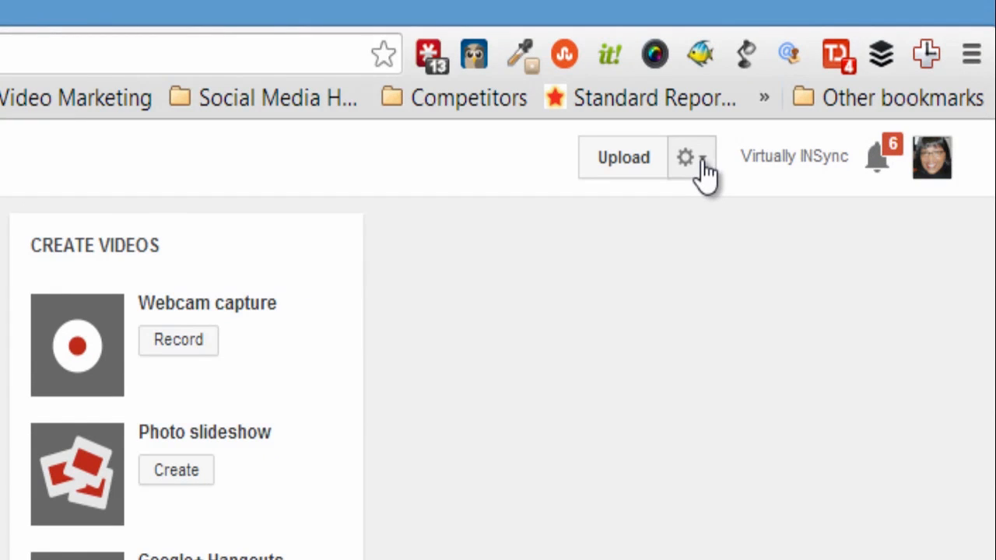
Reach the Video Manager uploads list via the creator tools and account panel
click(705, 173)
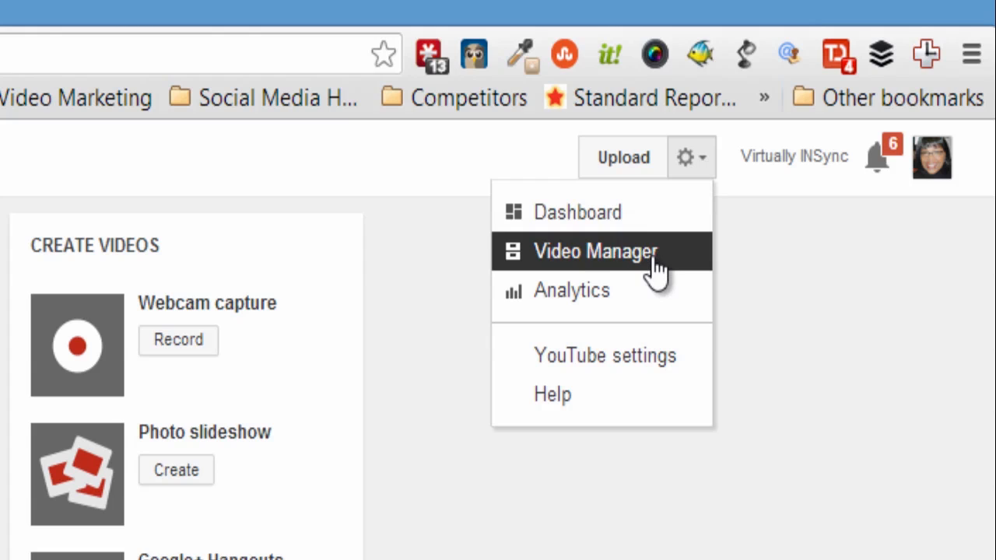
click(934, 178)
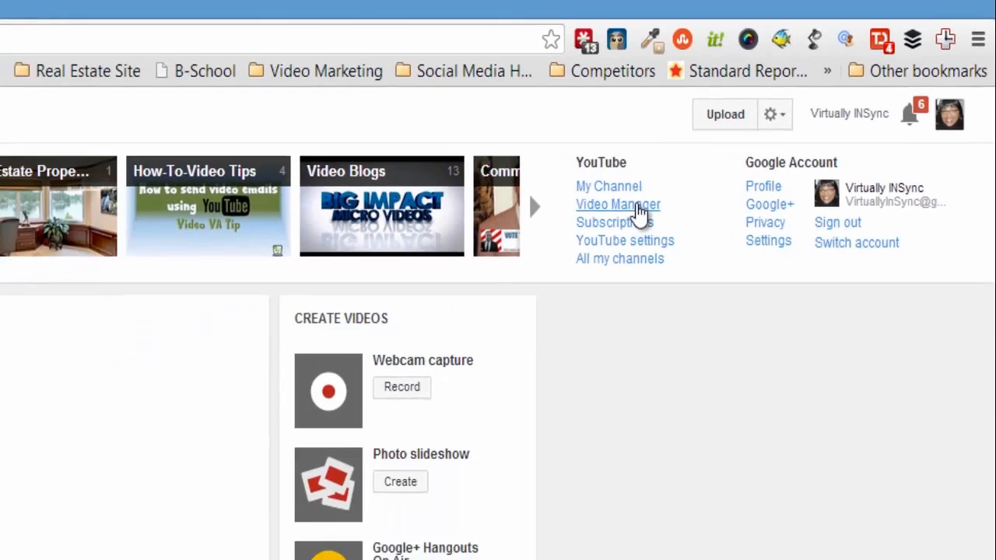
click(506, 292)
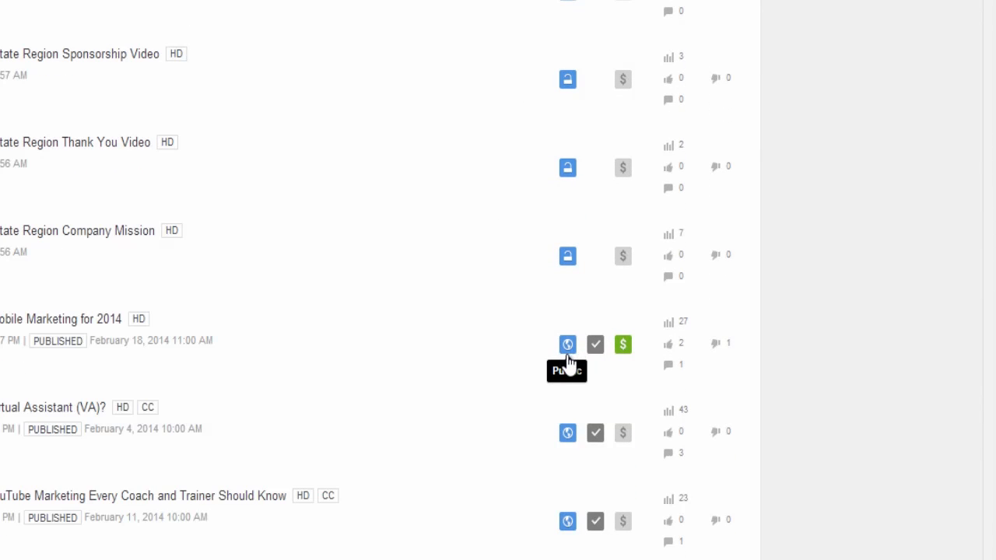
scroll(567, 356, down, 1)
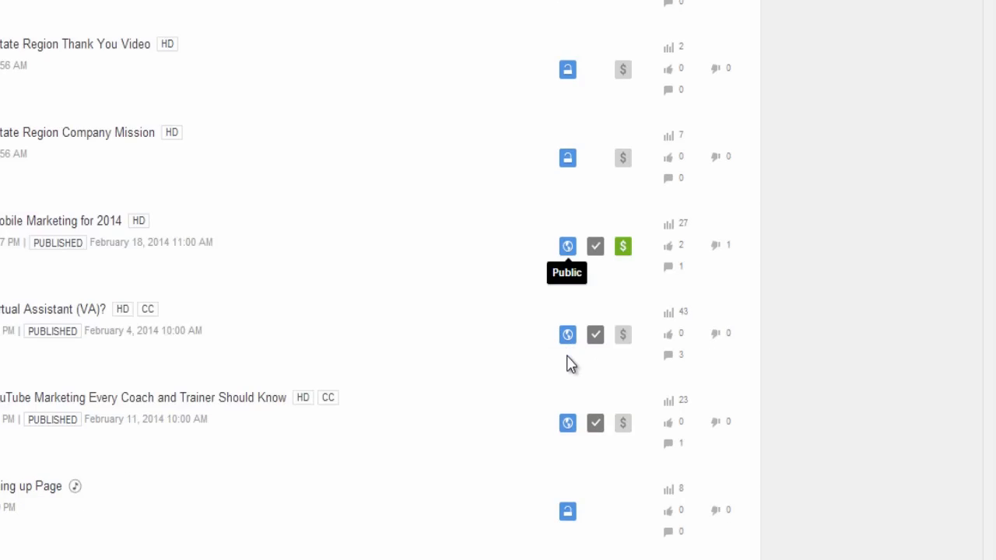
scroll(566, 356, down, 5)
scroll(568, 358, down, 3)
scroll(571, 362, down, 4)
scroll(569, 359, down, 3)
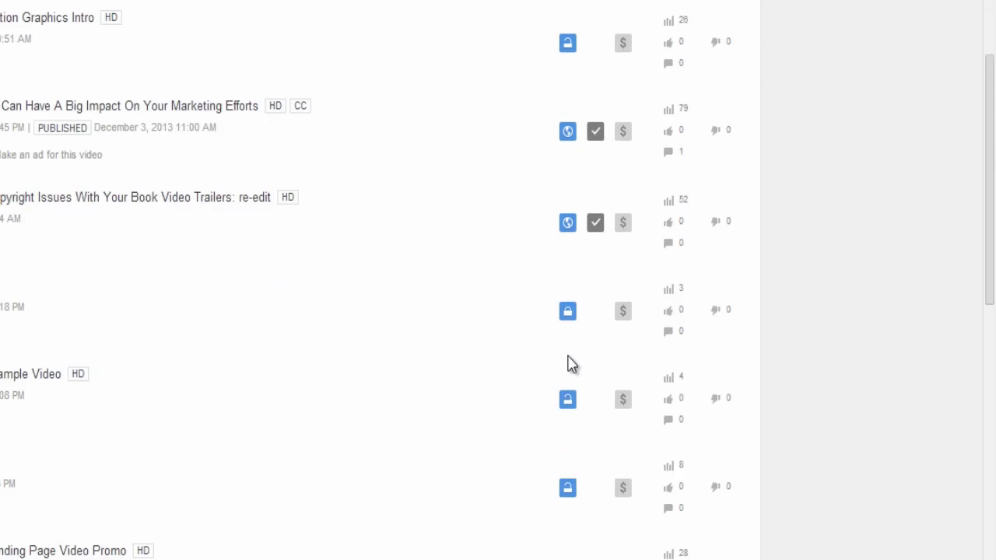
scroll(569, 361, down, 3)
scroll(568, 350, down, 1)
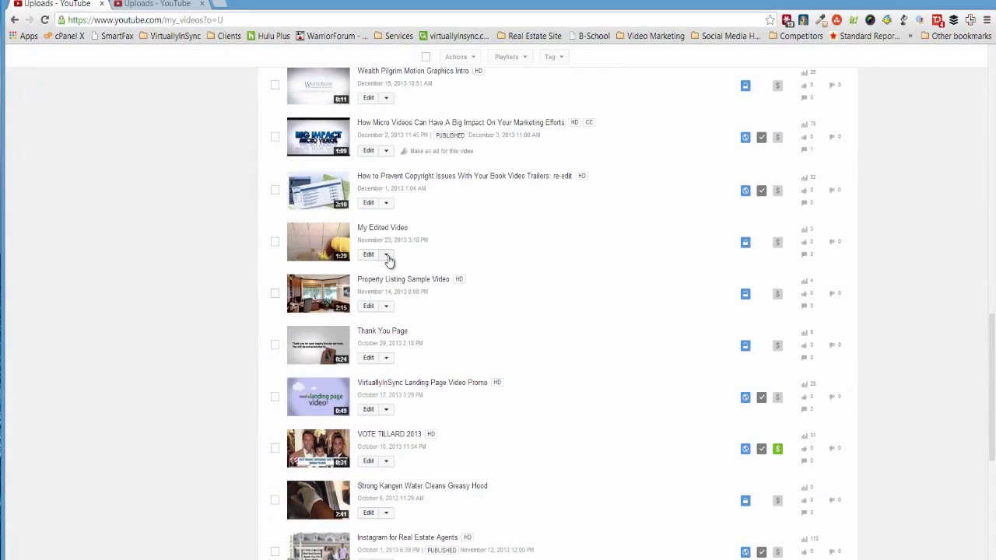
Bring up the Edit dropdown options for the private video My Edited Video
click(386, 254)
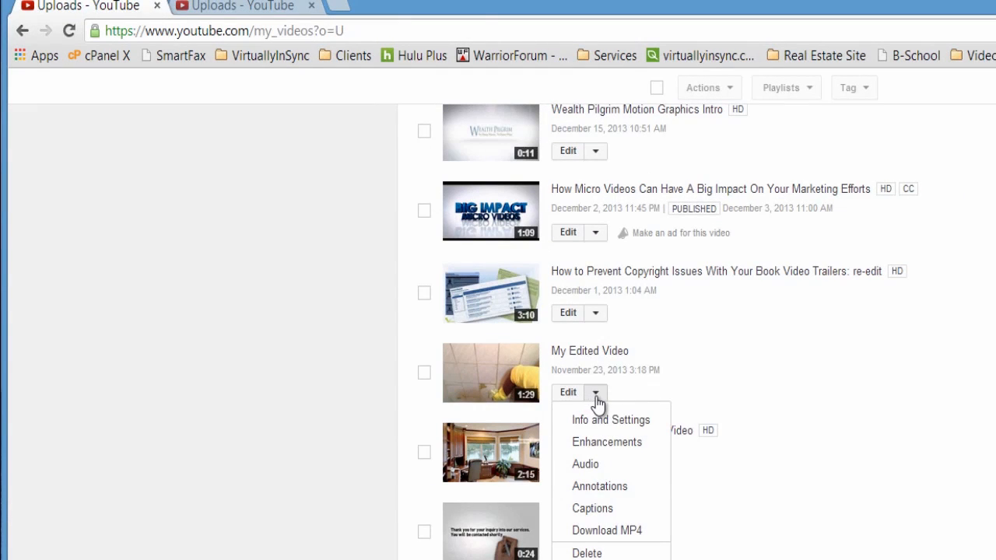
Show the Info and Settings editor for My Edited Video with privacy Private
click(575, 421)
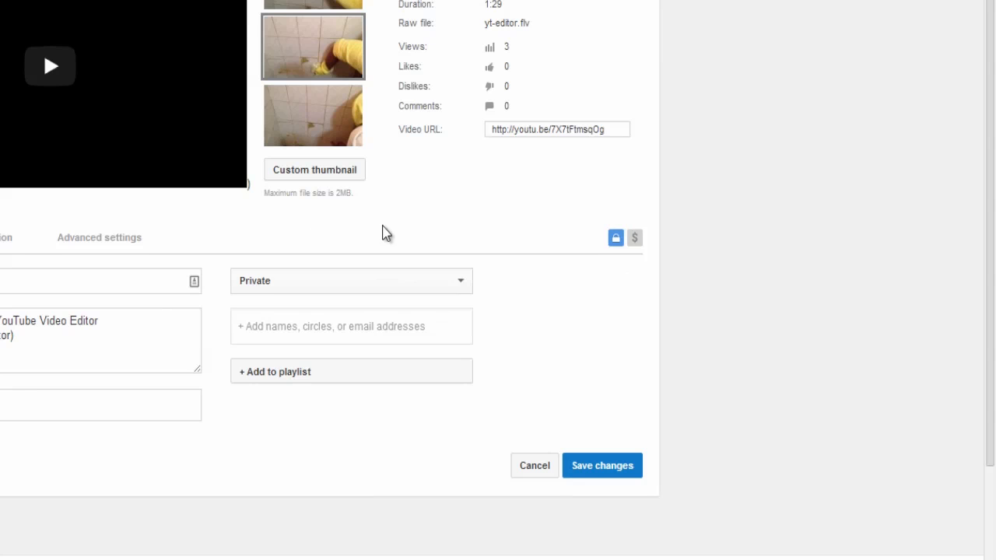
scroll(470, 232, down, 2)
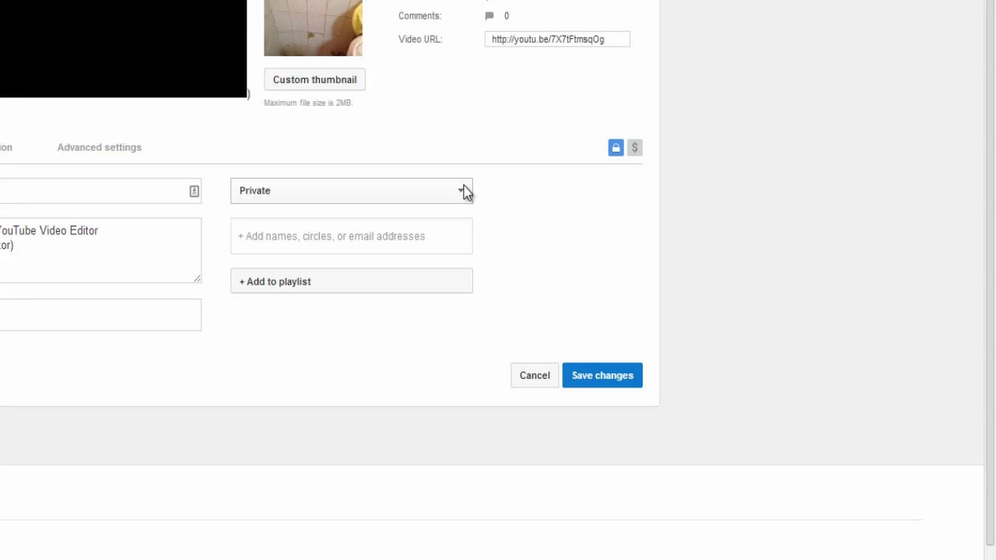